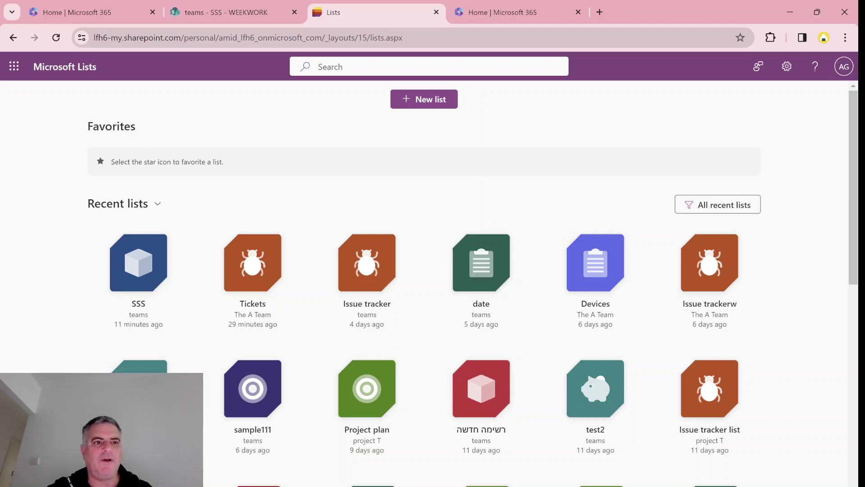
- Open the Microsoft 365 app launcher and dismiss it again
{"action": "left_click", "coordinate": [15, 69]}
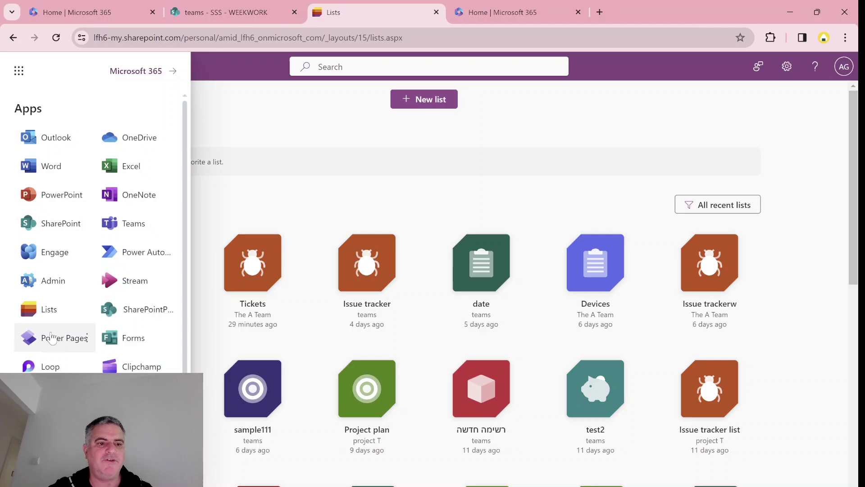
{"action": "left_click", "coordinate": [278, 124]}
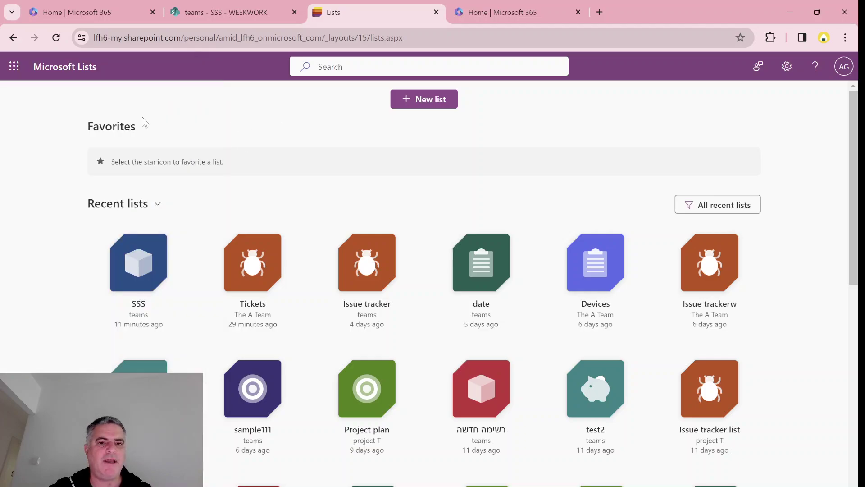
- Start a blank list named 'demo 123', save it to the teams site, and create it
{"action": "left_click", "coordinate": [429, 103]}
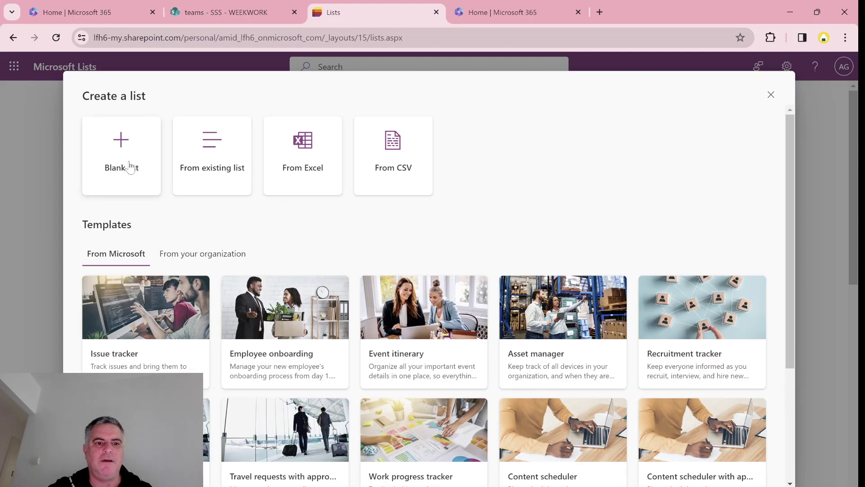
{"action": "left_click", "coordinate": [130, 164]}
{"action": "type", "text": "demo"}
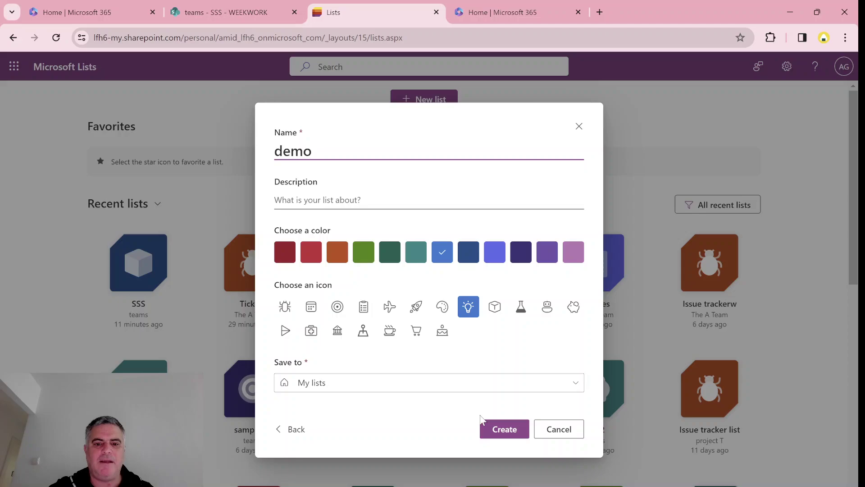
{"action": "left_click", "coordinate": [409, 387]}
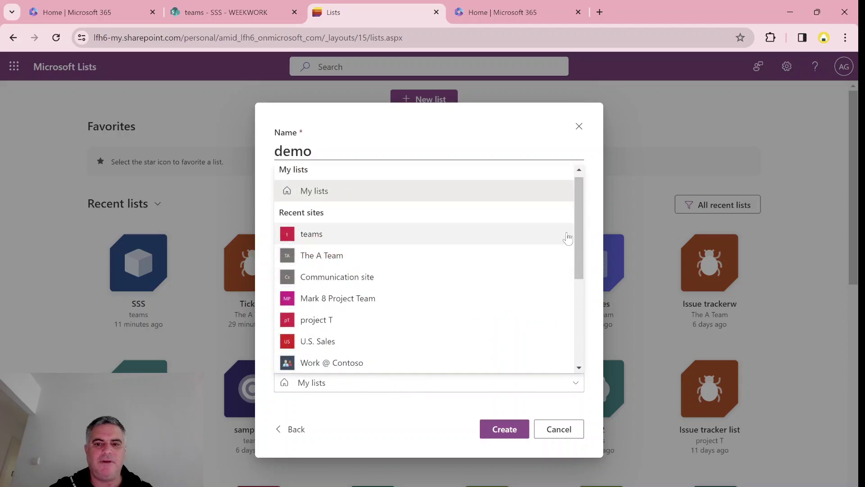
{"action": "left_click_drag", "start_coordinate": [578, 217], "coordinate": [589, 199]}
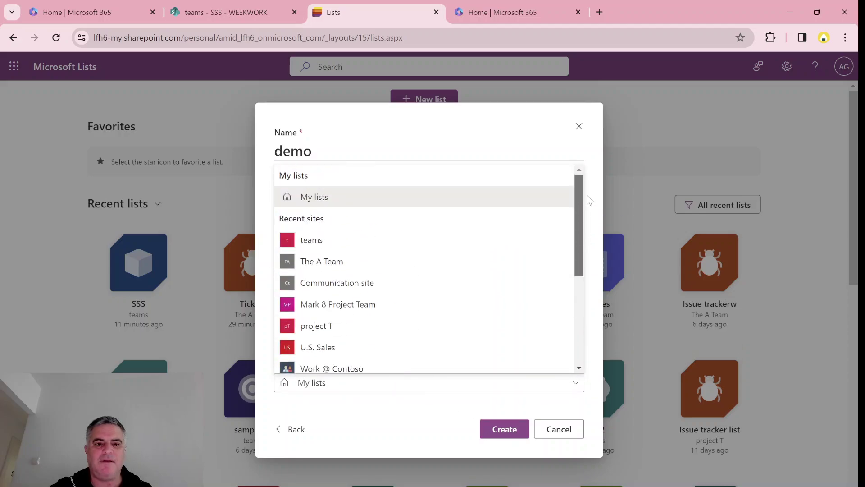
{"action": "left_click", "coordinate": [340, 240]}
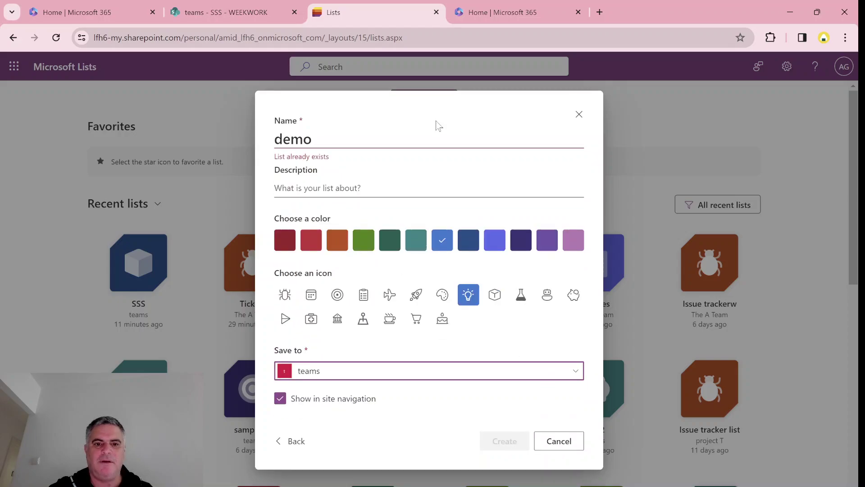
{"action": "left_click", "coordinate": [312, 139]}
{"action": "type", "text": "1"}
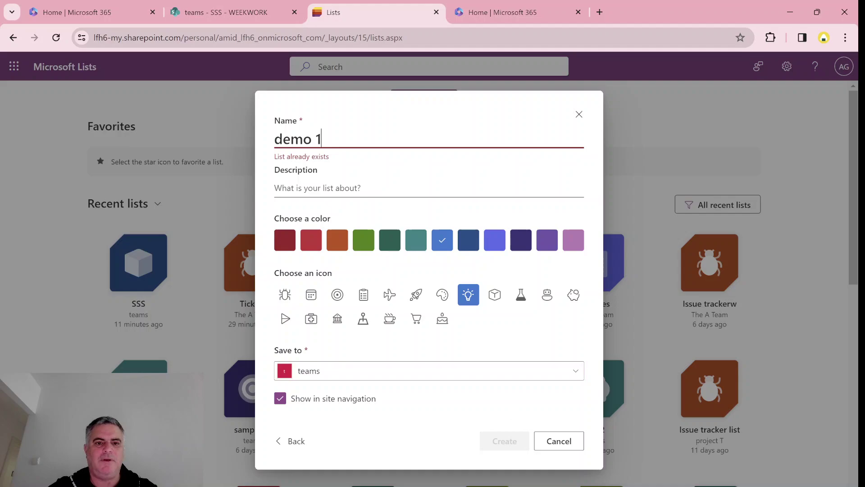
{"action": "type", "text": "23"}
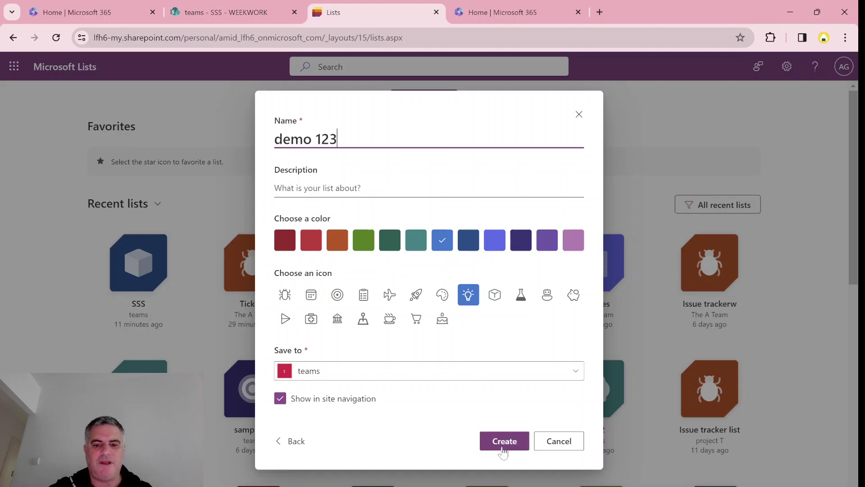
{"action": "left_click", "coordinate": [504, 443]}
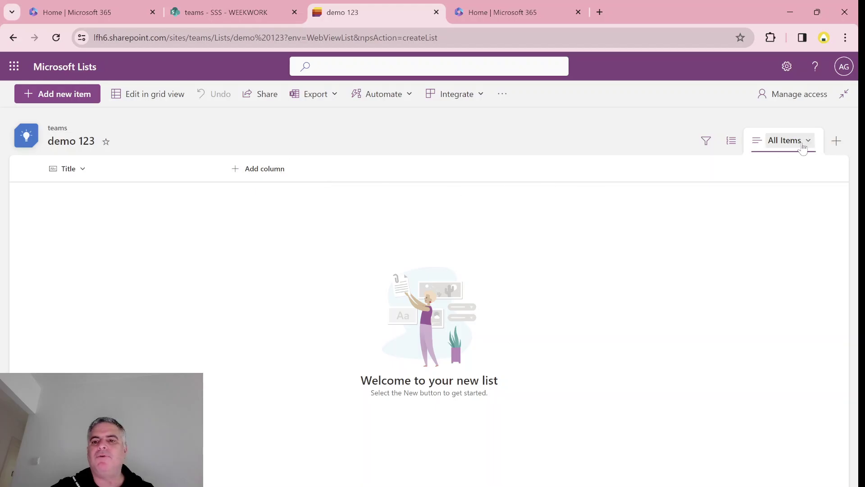
- Open the Create view dialog from the add view button beside All Items
{"action": "left_click", "coordinate": [837, 142]}
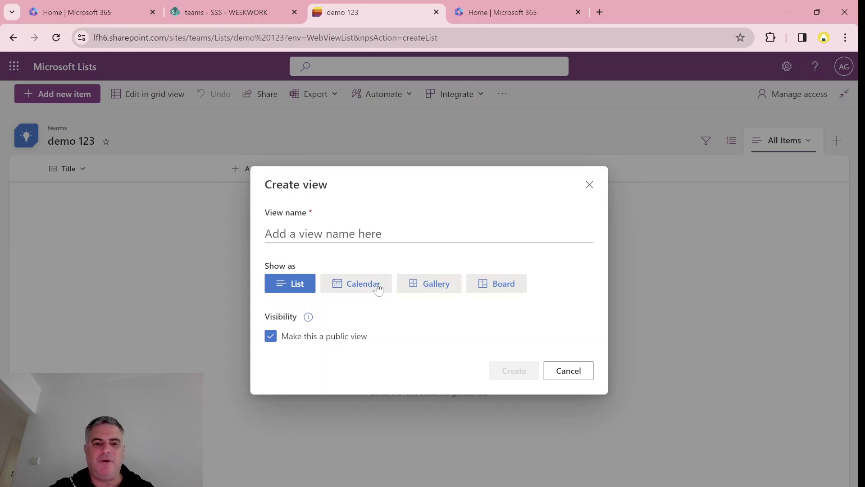
- Choose Calendar as the new view's layout, which requires start and end date columns
{"action": "left_click", "coordinate": [376, 285]}
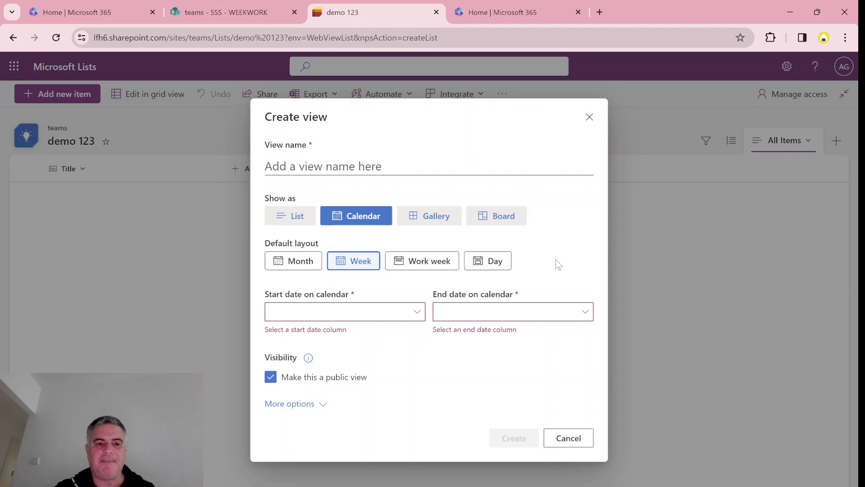
- Cancel the view and add a 'start date' date-and-time column with time included
{"action": "left_click", "coordinate": [589, 118]}
{"action": "left_click", "coordinate": [250, 172]}
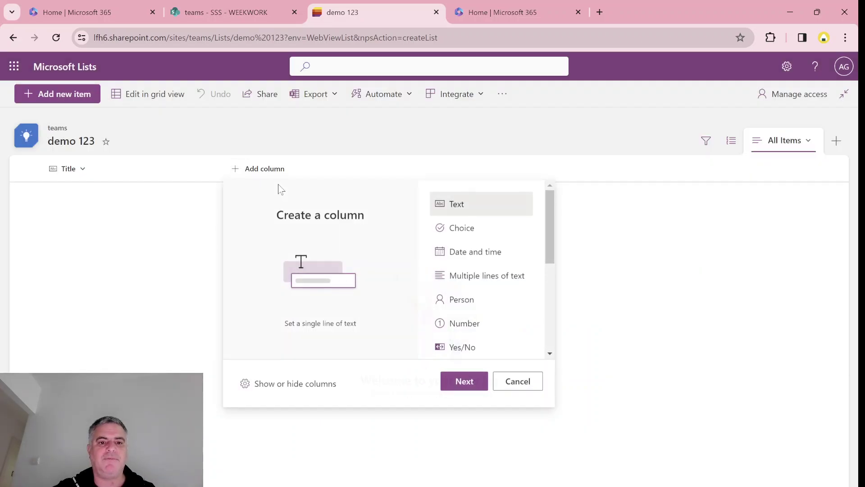
{"action": "left_click", "coordinate": [471, 253]}
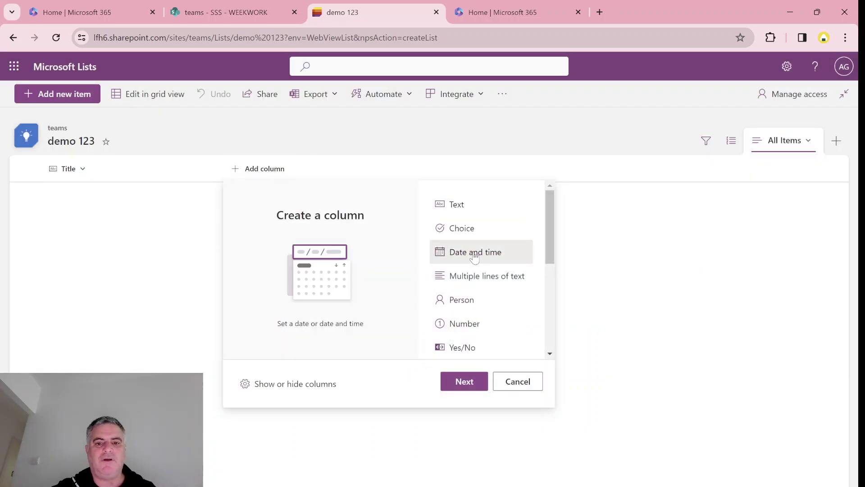
{"action": "left_click", "coordinate": [464, 382]}
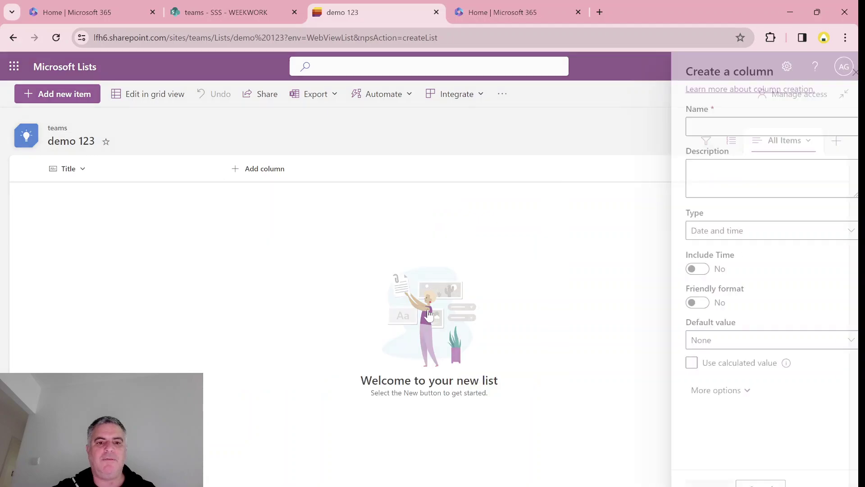
{"action": "type", "text": "sy"}
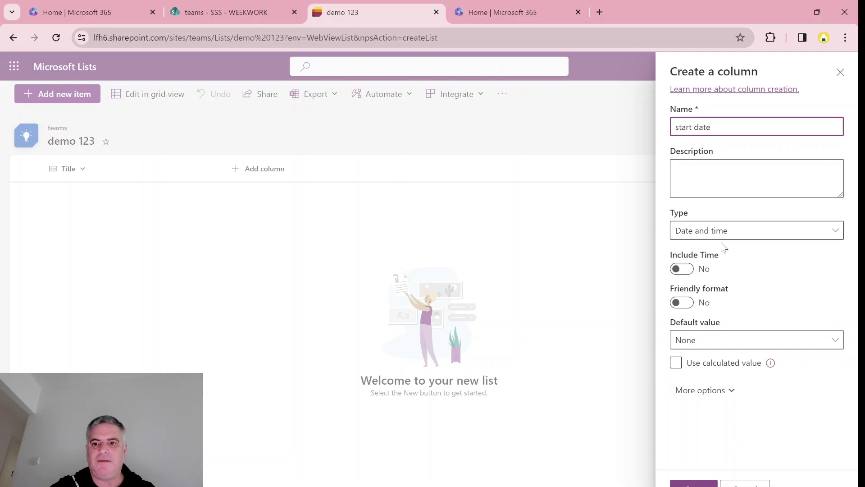
{"action": "left_click", "coordinate": [682, 268]}
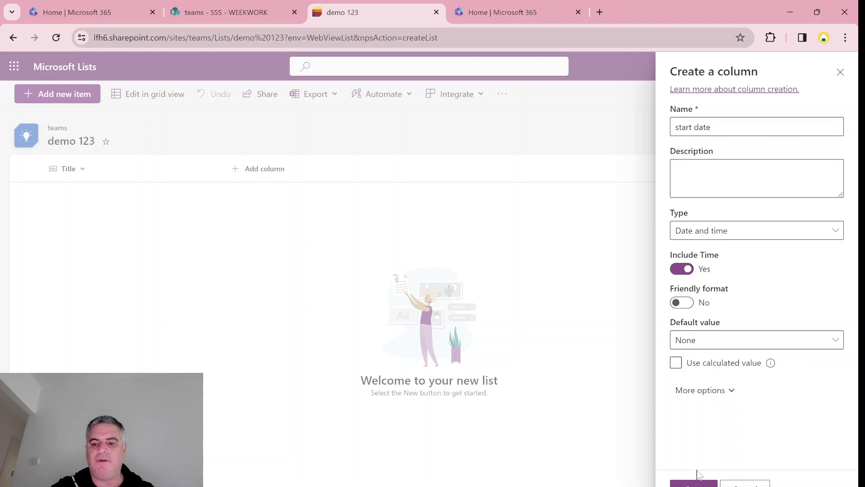
{"action": "left_click", "coordinate": [694, 482]}
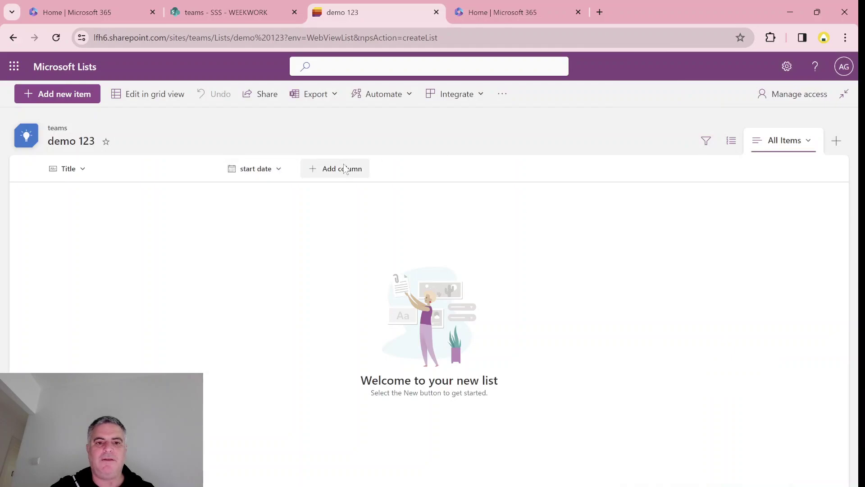
- Add an 'end date' date-and-time column with Include Time turned on
{"action": "left_click", "coordinate": [345, 170]}
{"action": "left_click", "coordinate": [550, 253]}
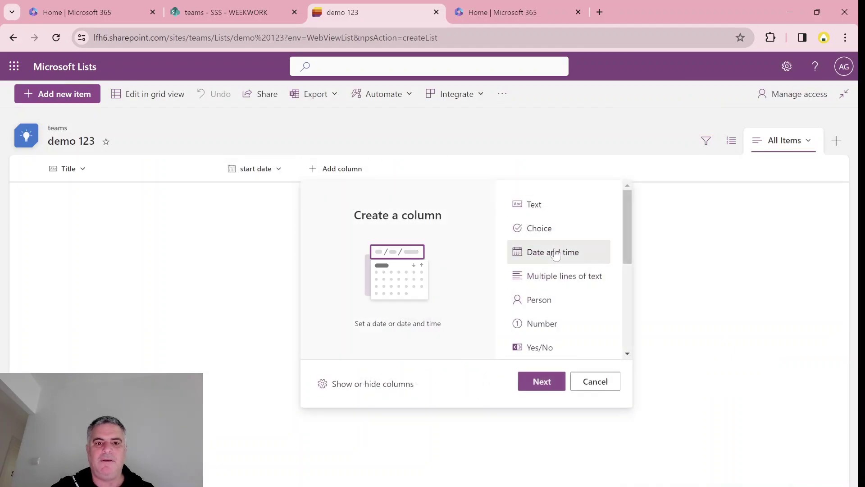
{"action": "left_click", "coordinate": [542, 383]}
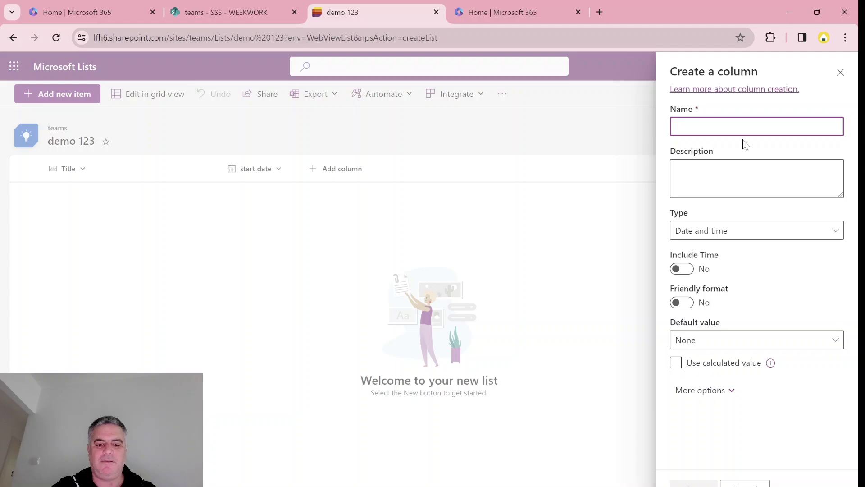
{"action": "type", "text": "end date"}
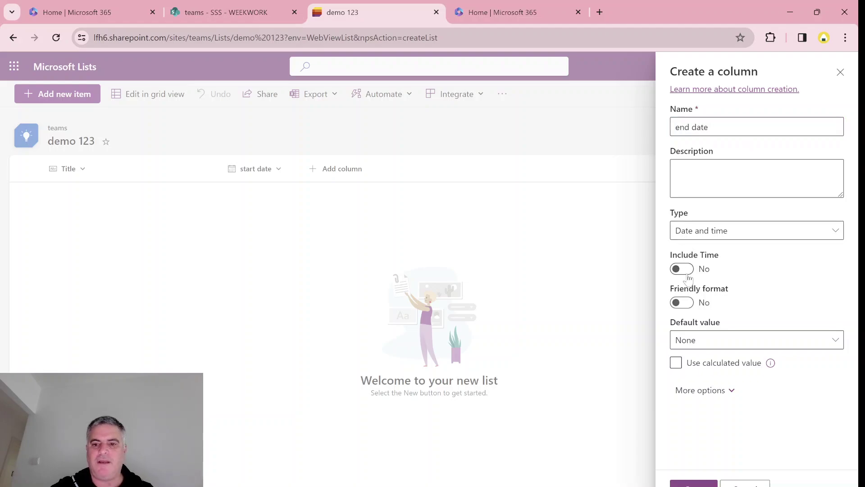
{"action": "left_click", "coordinate": [682, 269]}
{"action": "left_click", "coordinate": [694, 484]}
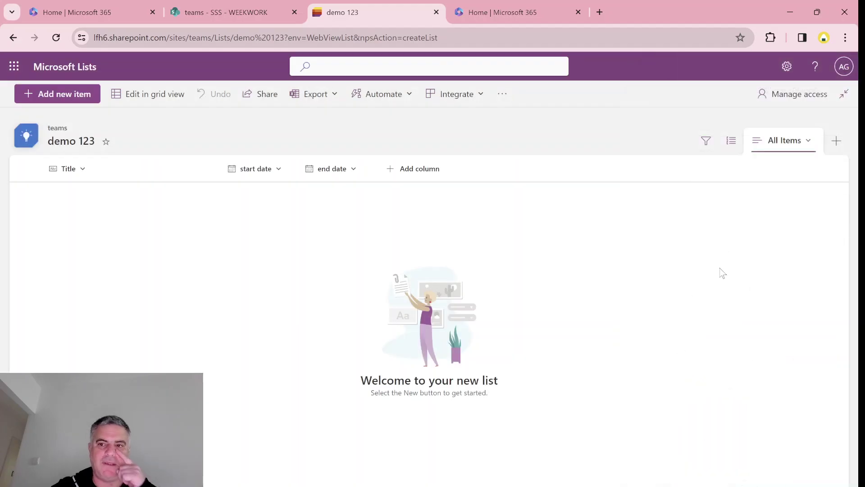
- Create a calendar view named 'Work week' using the Work week layout and start date/end date columns
{"action": "left_click", "coordinate": [836, 141]}
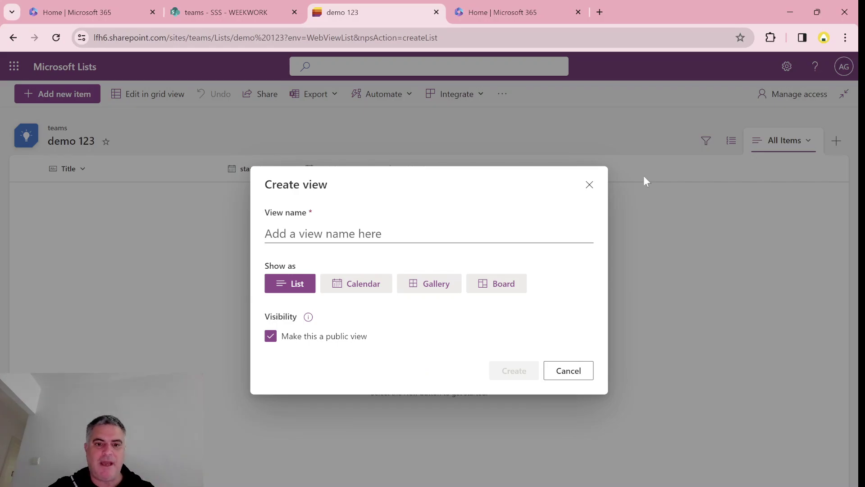
{"action": "left_click", "coordinate": [363, 285]}
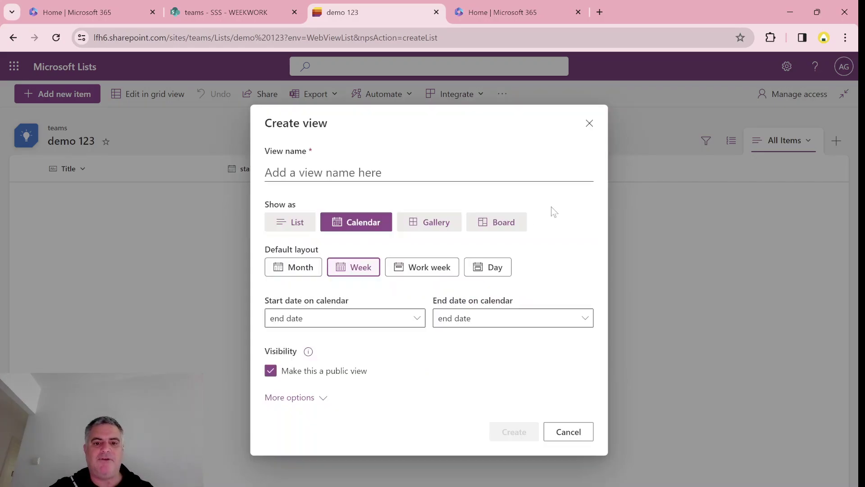
{"action": "left_click", "coordinate": [430, 270]}
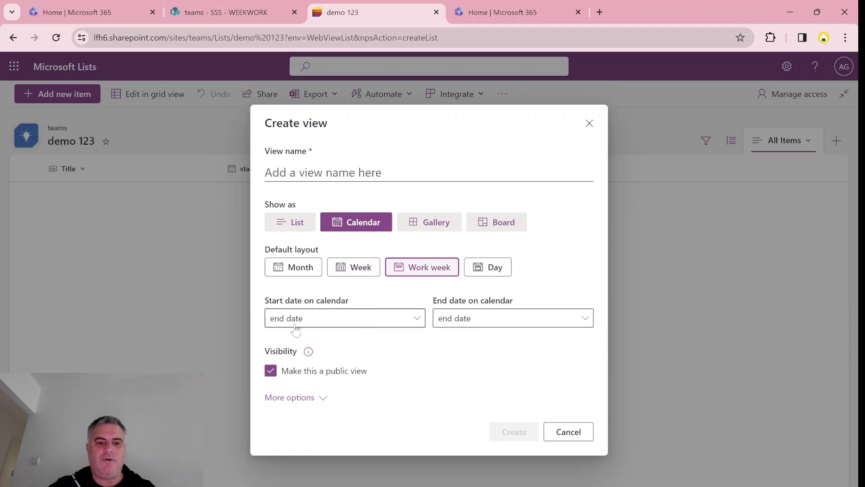
{"action": "left_click", "coordinate": [315, 320]}
{"action": "left_click", "coordinate": [309, 402]}
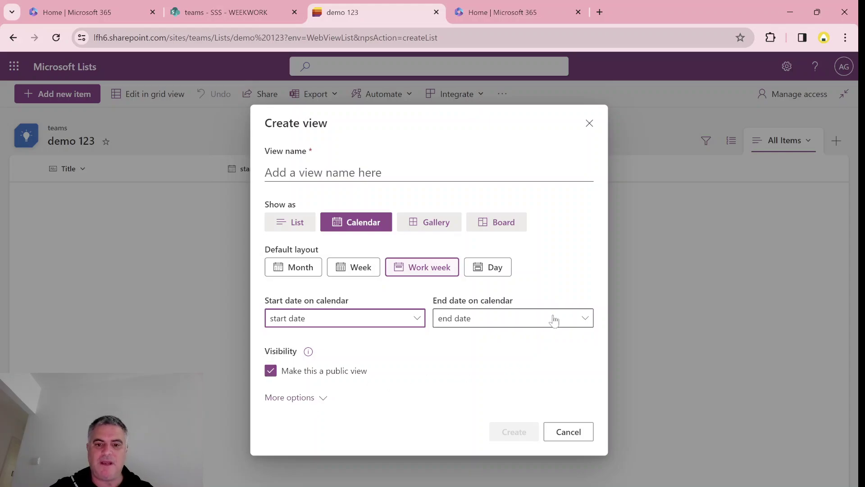
{"action": "left_click", "coordinate": [302, 399]}
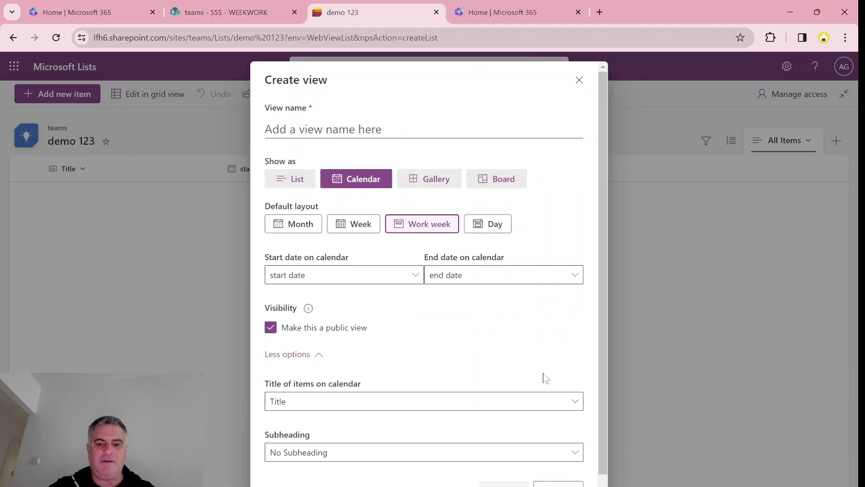
{"action": "scroll", "coordinate": [604, 283], "scroll_direction": "down", "scroll_amount": 1}
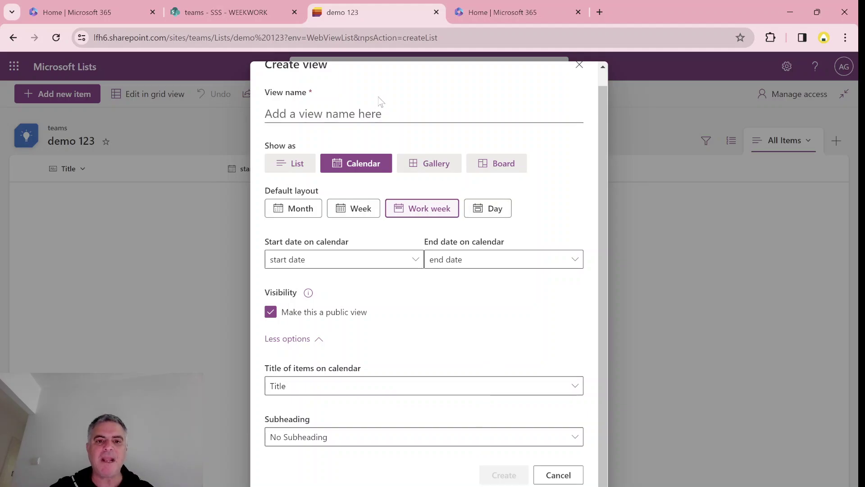
{"action": "left_click", "coordinate": [382, 113]}
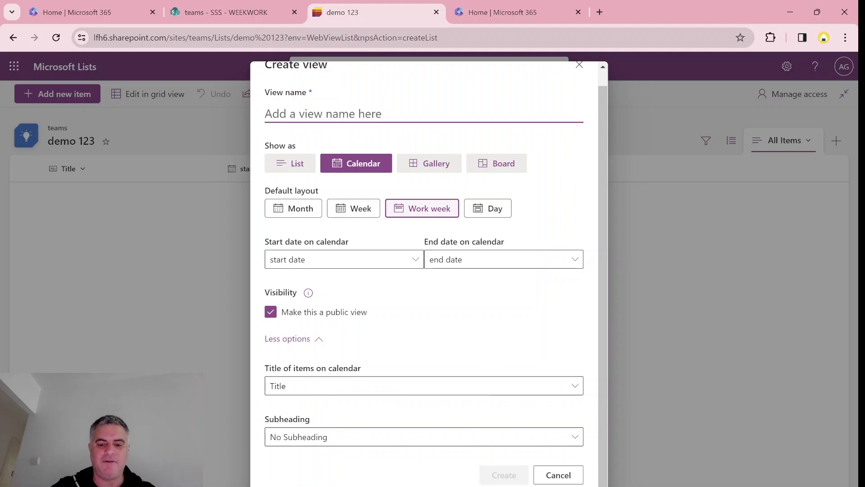
{"action": "type", "text": "Work"}
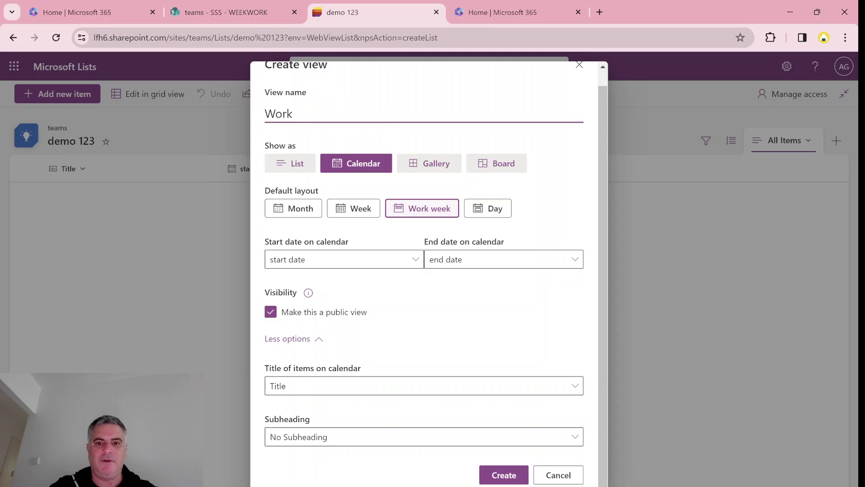
{"action": "type", "text": " week"}
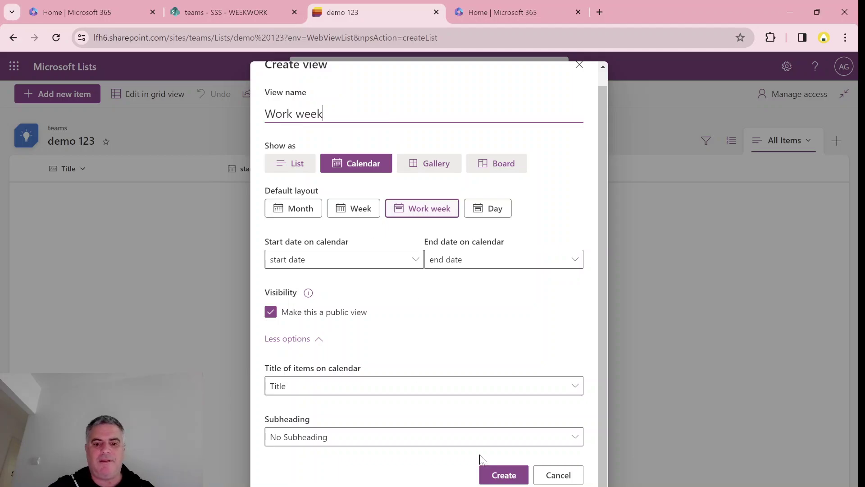
{"action": "left_click", "coordinate": [503, 474]}
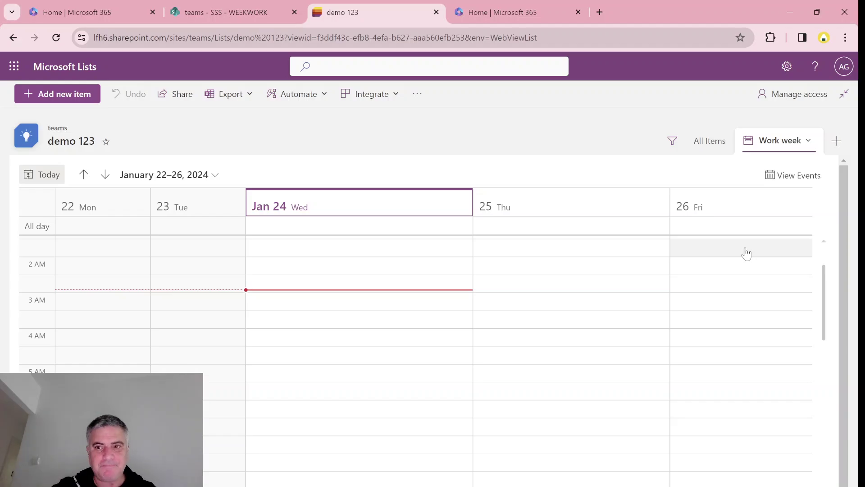
- Return to the All Items view of demo 123
{"action": "left_click", "coordinate": [714, 141]}
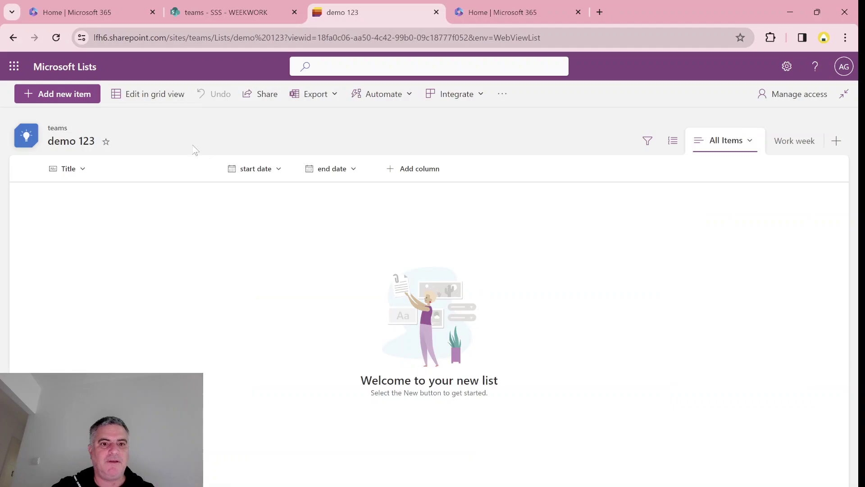
- In grid view, add a task1 row with start date 1/24/2024 2:00 PM
{"action": "left_click", "coordinate": [141, 94]}
{"action": "left_click", "coordinate": [92, 195]}
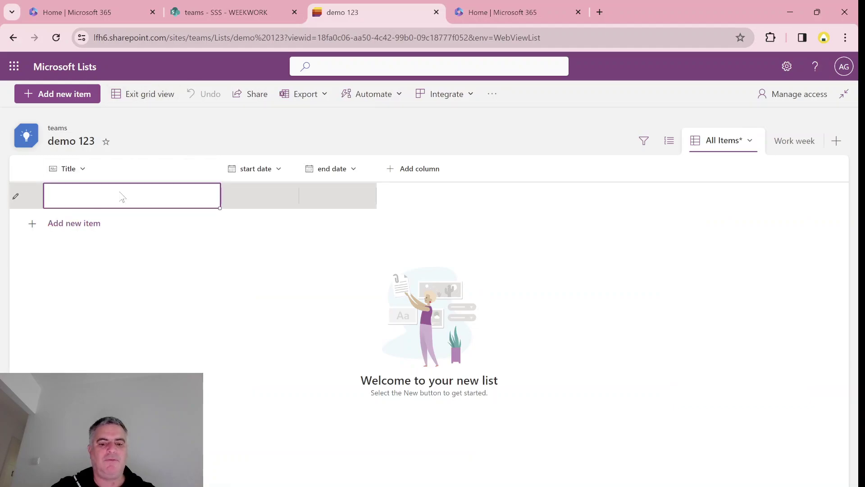
{"action": "type", "text": "task1"}
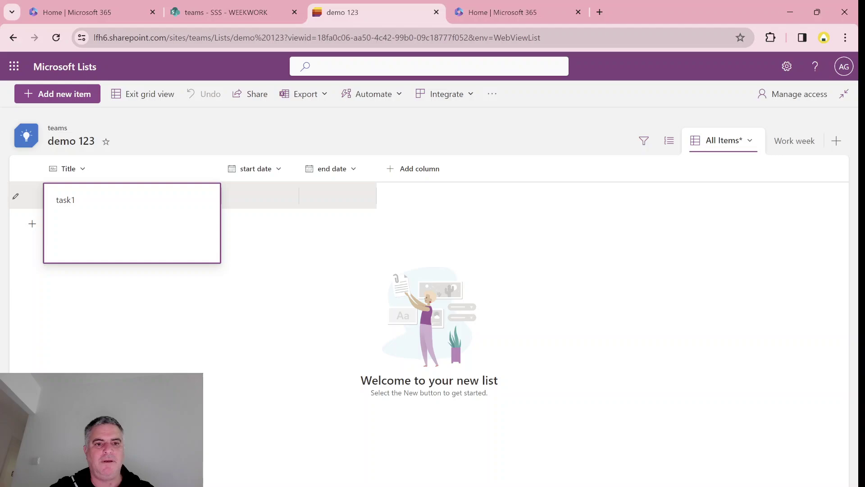
{"action": "left_click", "coordinate": [262, 198]}
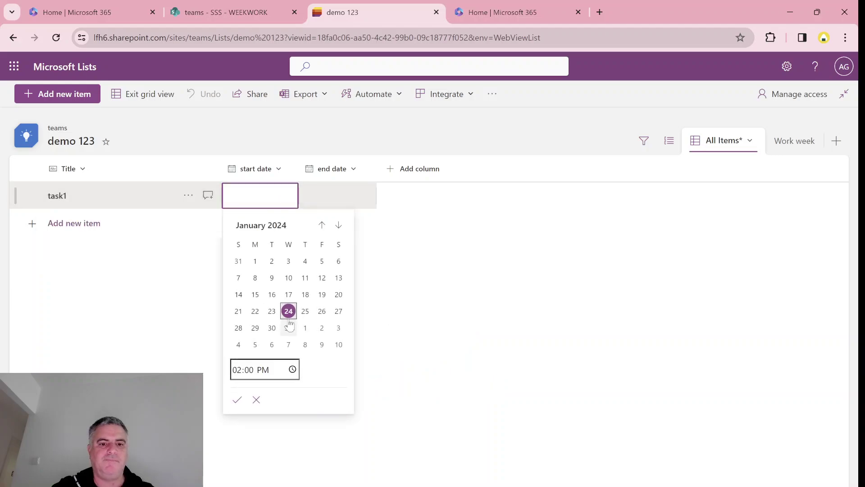
{"action": "left_click", "coordinate": [288, 311]}
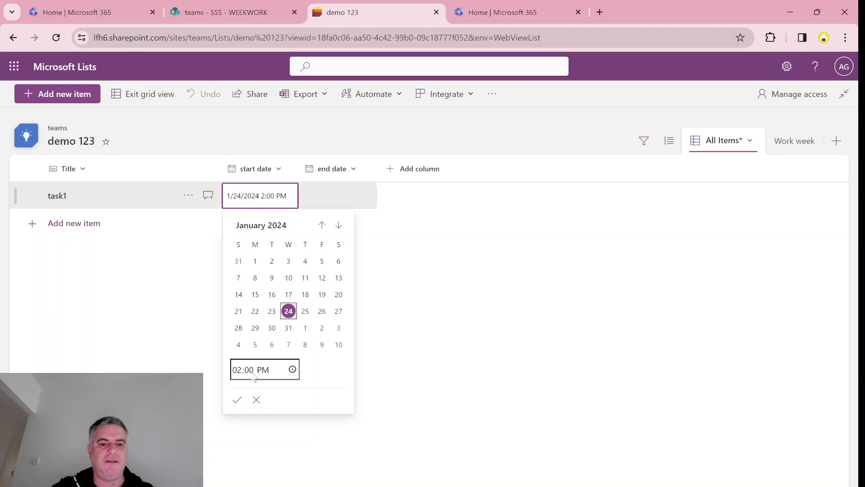
{"action": "left_click", "coordinate": [237, 399]}
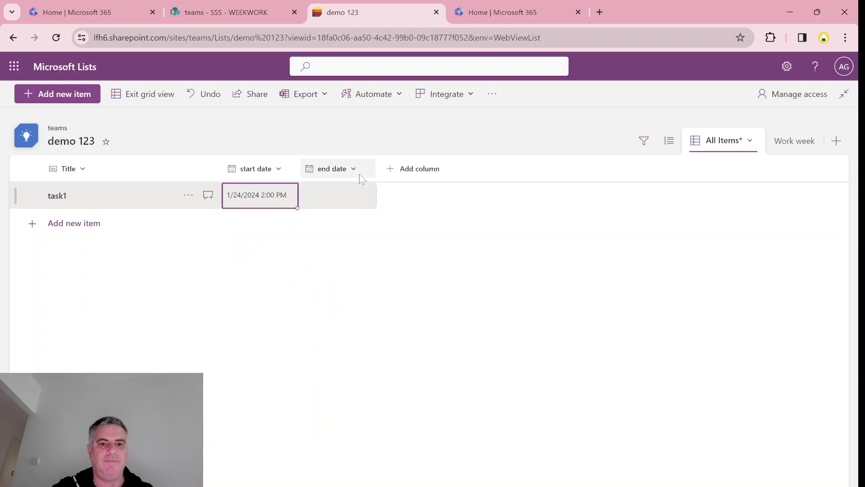
- Set task1's end date to 1/24/2024 4:00 PM
{"action": "left_click", "coordinate": [350, 196]}
{"action": "left_click", "coordinate": [350, 196]}
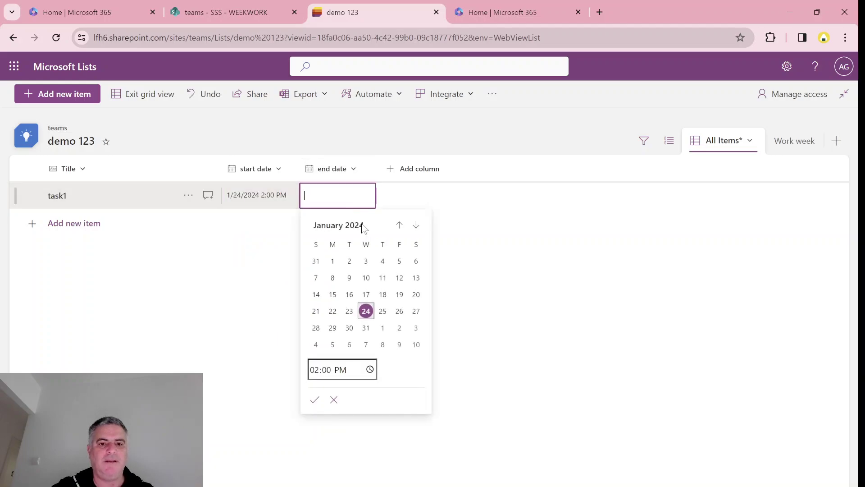
{"action": "left_click", "coordinate": [366, 311]}
{"action": "left_click", "coordinate": [326, 371]}
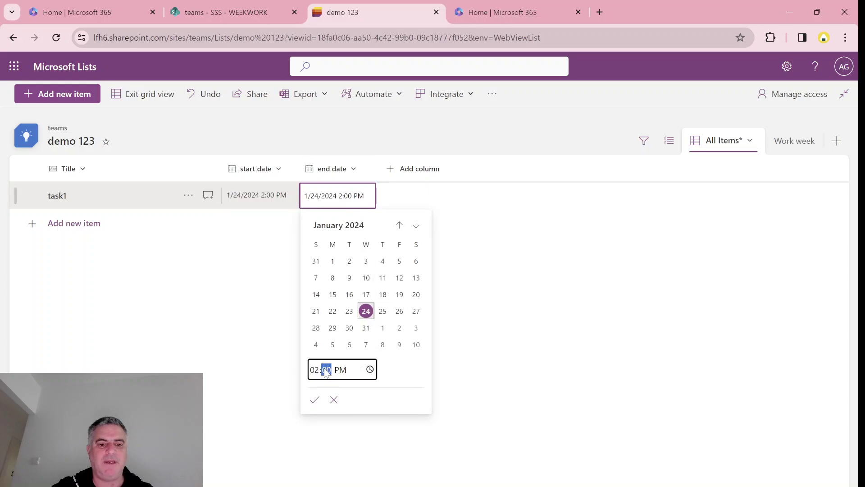
{"action": "left_click", "coordinate": [315, 370]}
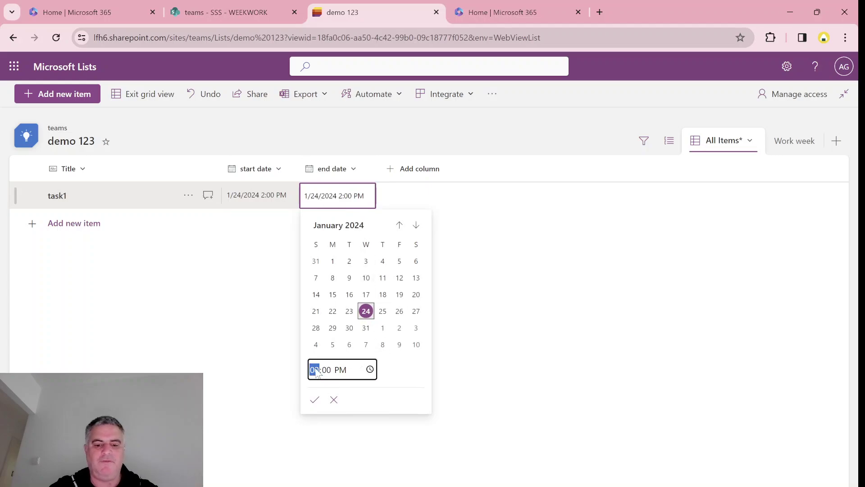
{"action": "type", "text": "4"}
{"action": "left_click", "coordinate": [315, 399]}
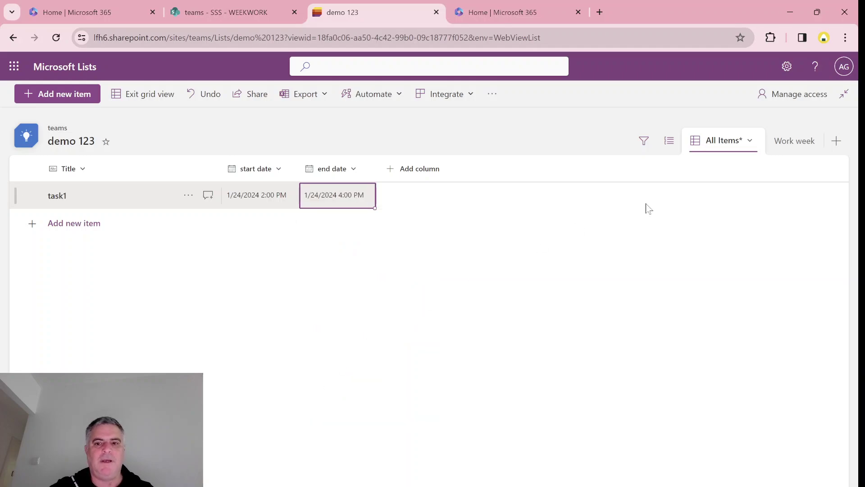
- Exit grid editing, reload the Work week calendar to find task1 on Jan 24, and start a new view
{"action": "left_click", "coordinate": [150, 97]}
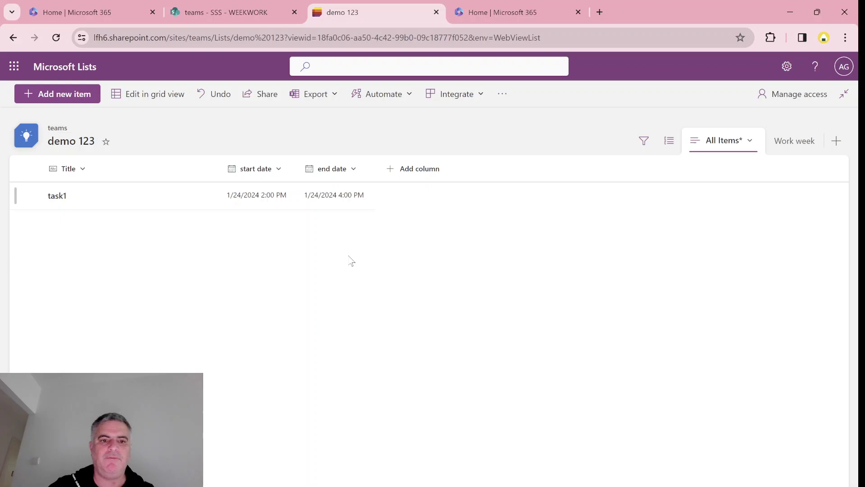
{"action": "left_click", "coordinate": [784, 142]}
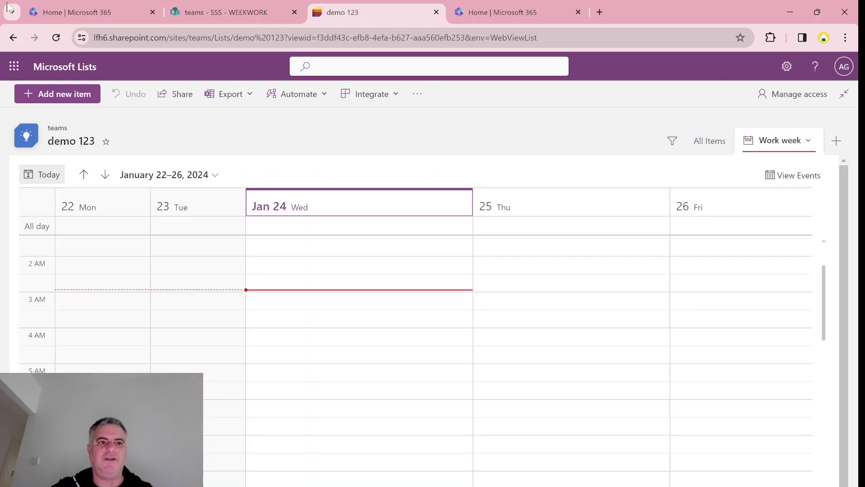
{"action": "left_click", "coordinate": [56, 38]}
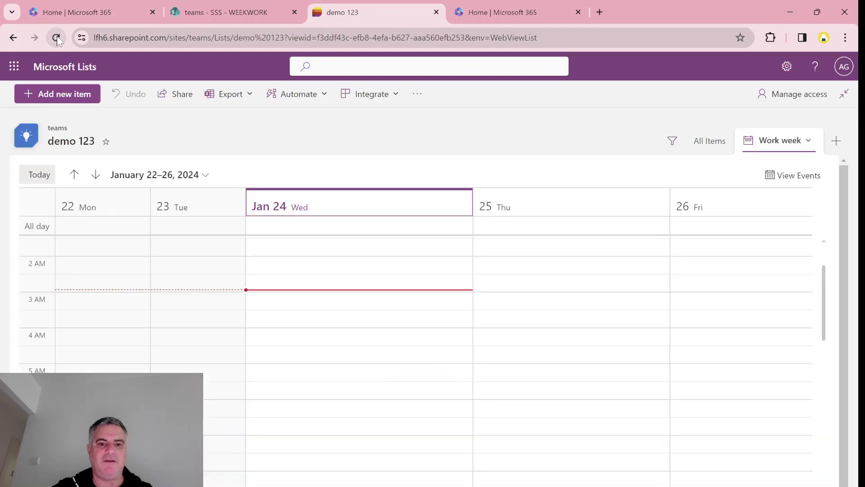
{"action": "left_click", "coordinate": [56, 37]}
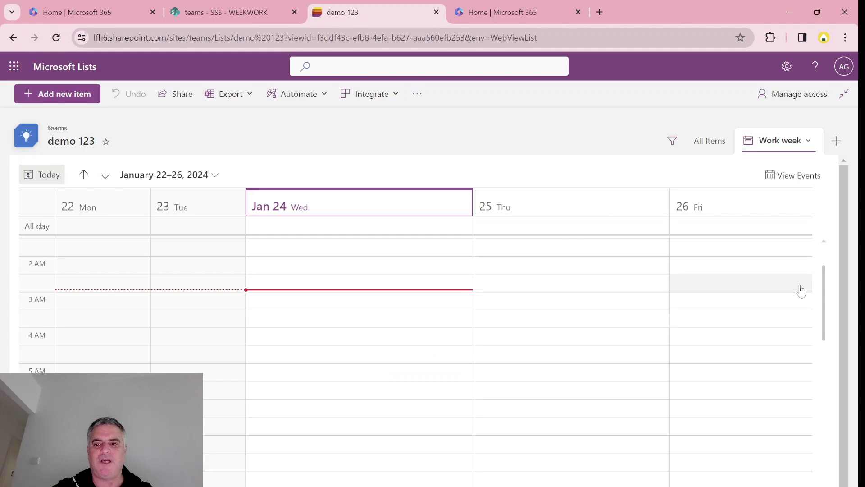
{"action": "left_click_drag", "start_coordinate": [824, 296], "coordinate": [822, 411]}
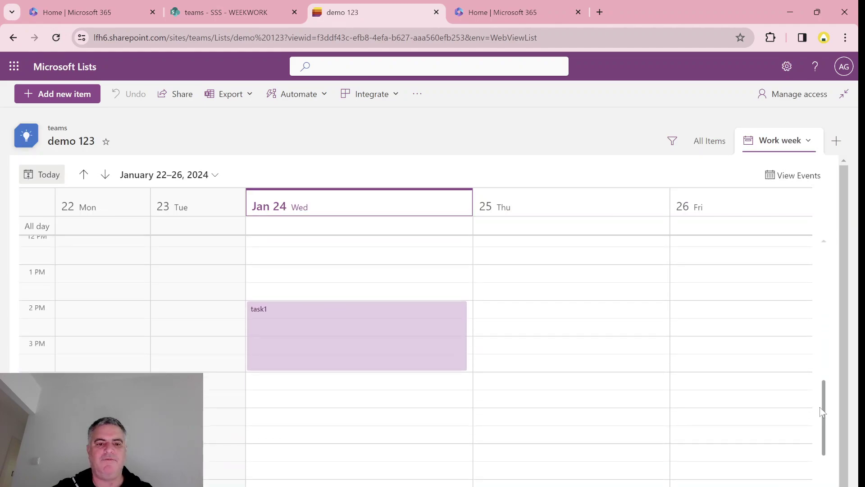
{"action": "left_click_drag", "start_coordinate": [822, 411], "coordinate": [823, 377]}
{"action": "left_click", "coordinate": [836, 141]}
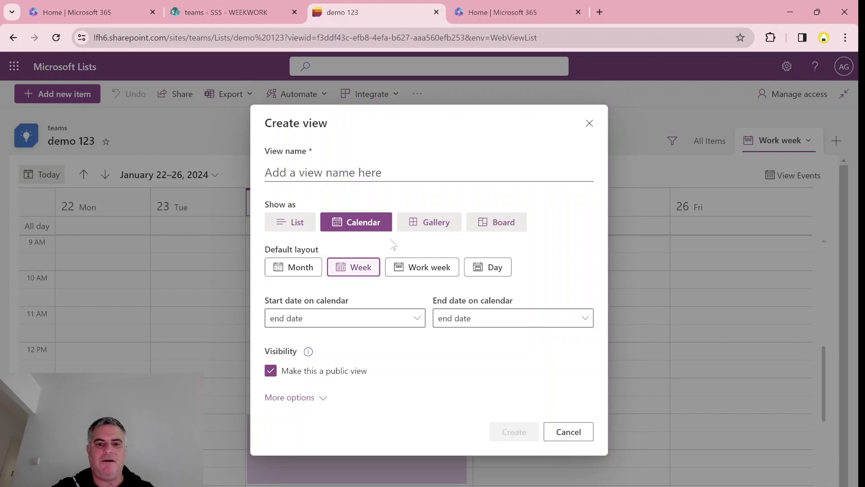
- Name the new calendar view 'cal day', set its default layout to Day, and create it
{"action": "left_click", "coordinate": [379, 172]}
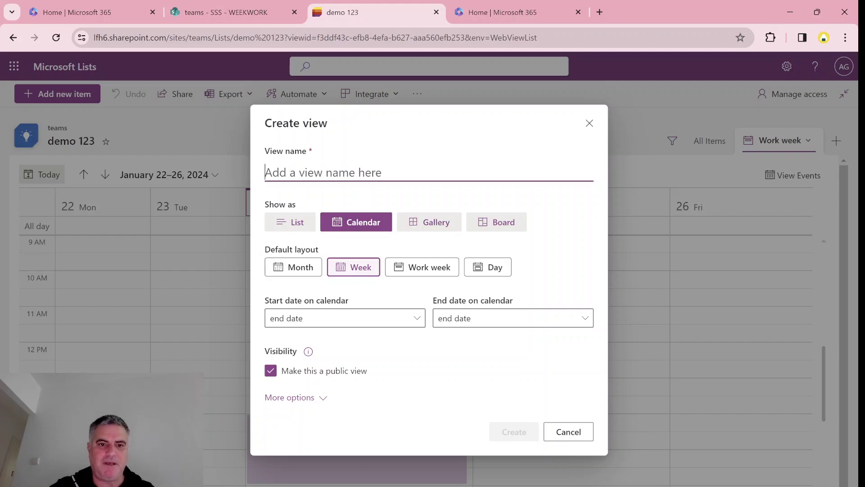
{"action": "type", "text": "cal"}
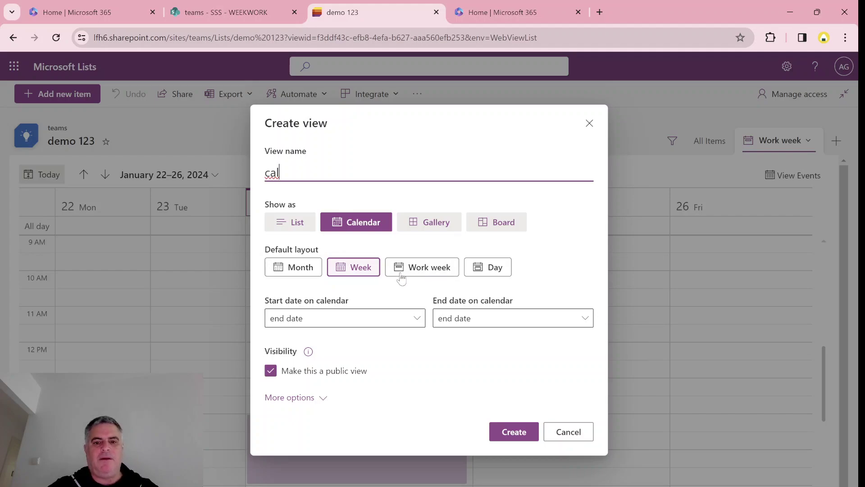
{"action": "left_click", "coordinate": [491, 270]}
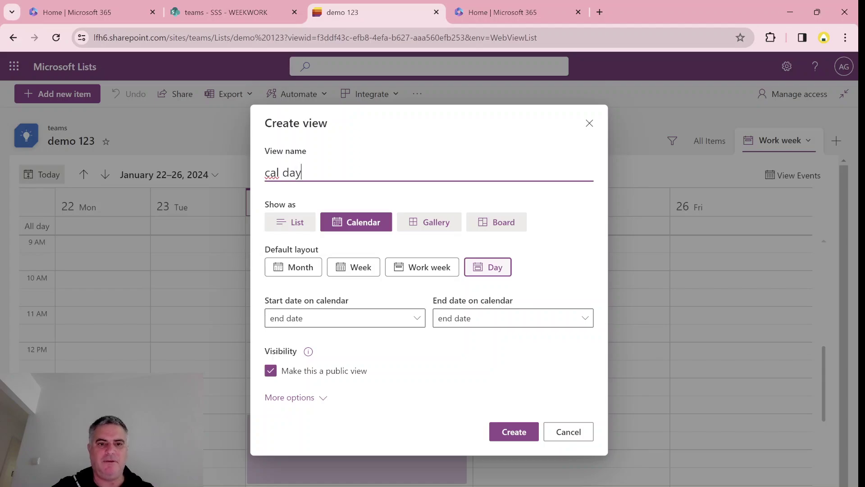
{"action": "type", "text": "day"}
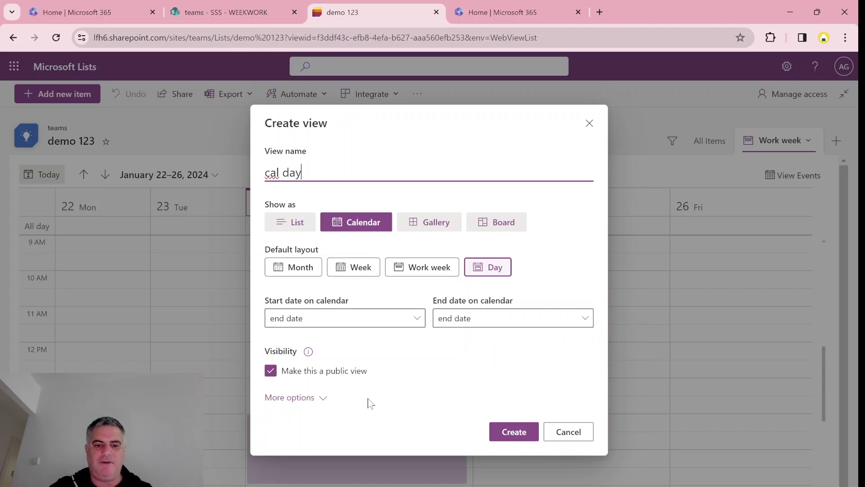
{"action": "left_click", "coordinate": [305, 398]}
{"action": "left_click", "coordinate": [504, 484]}
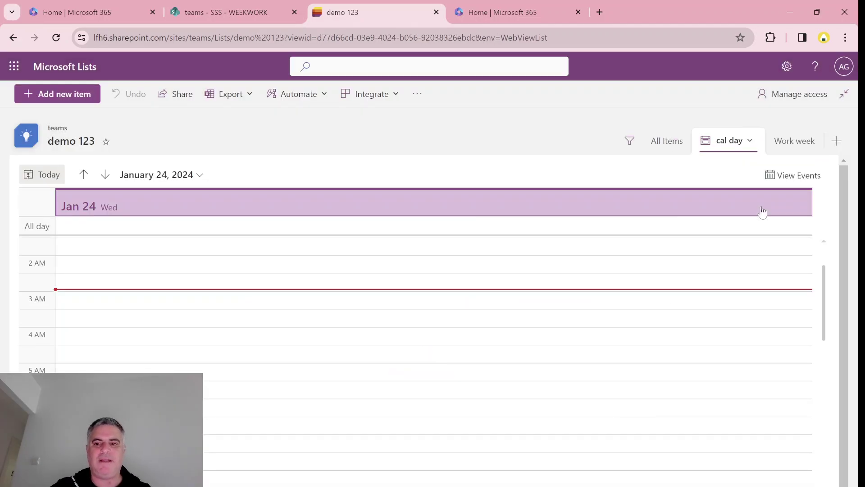
{"action": "scroll", "coordinate": [824, 284], "scroll_direction": "down", "scroll_amount": 8}
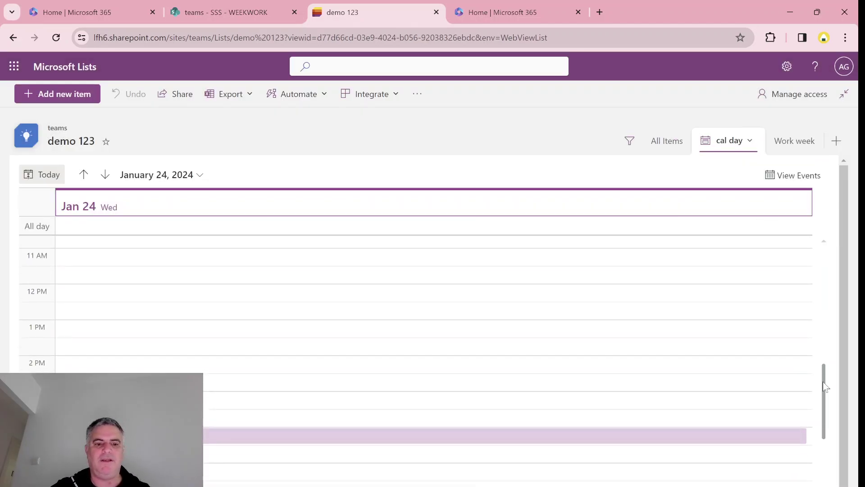
{"action": "left_click", "coordinate": [381, 422]}
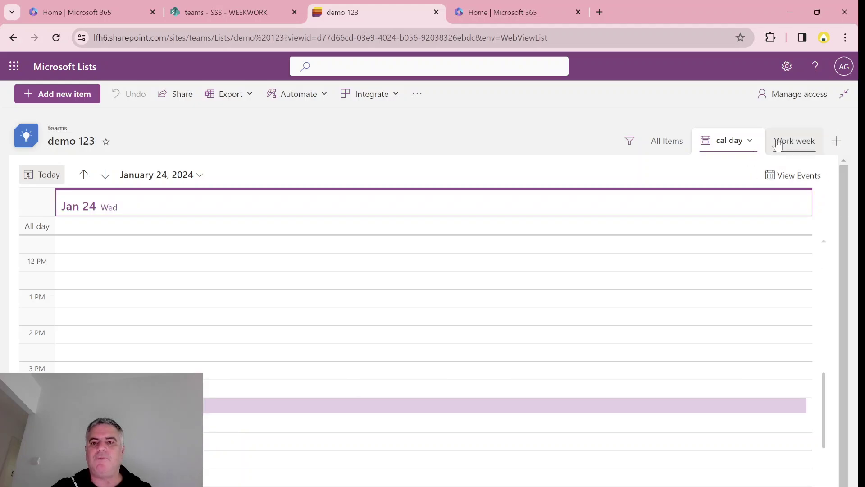
{"action": "left_click", "coordinate": [750, 143]}
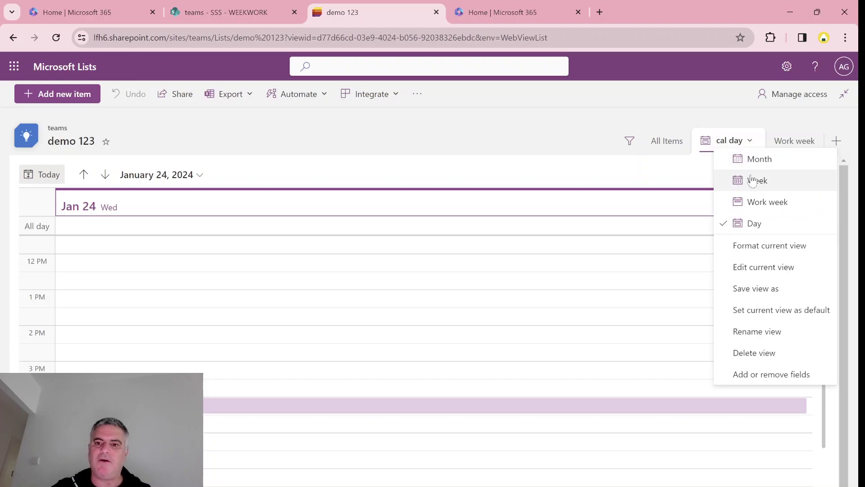
{"action": "left_click", "coordinate": [777, 167]}
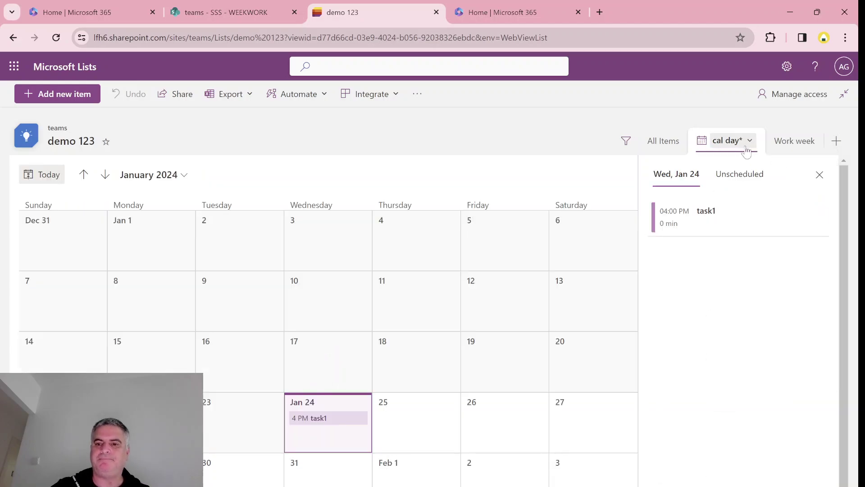
{"action": "left_click", "coordinate": [750, 140]}
{"action": "left_click", "coordinate": [765, 181]}
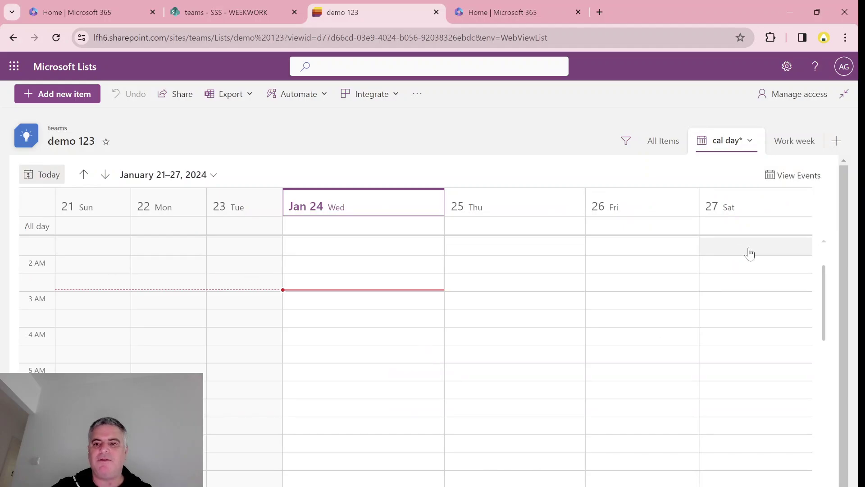
{"action": "left_click", "coordinate": [750, 140]}
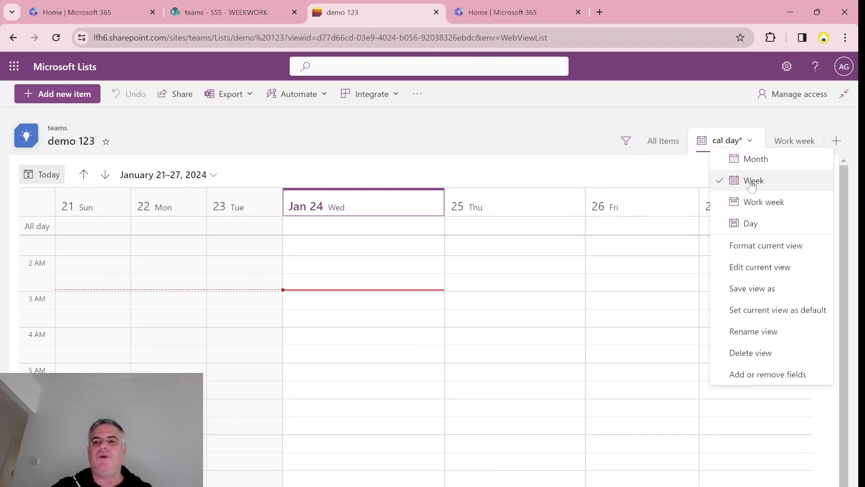
{"action": "left_click", "coordinate": [764, 202]}
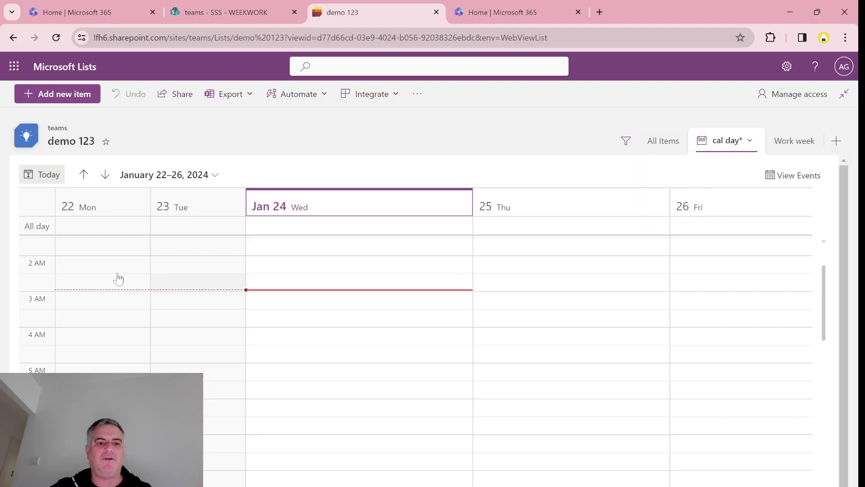
{"action": "left_click", "coordinate": [748, 140]}
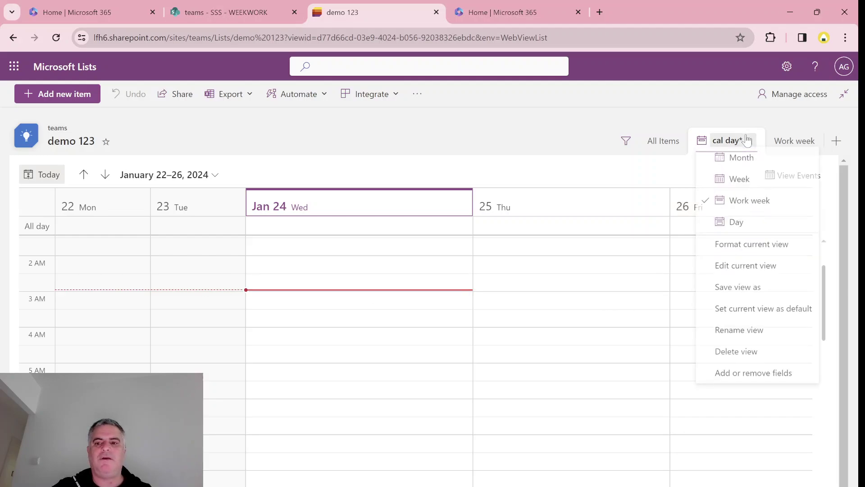
{"action": "left_click", "coordinate": [728, 223]}
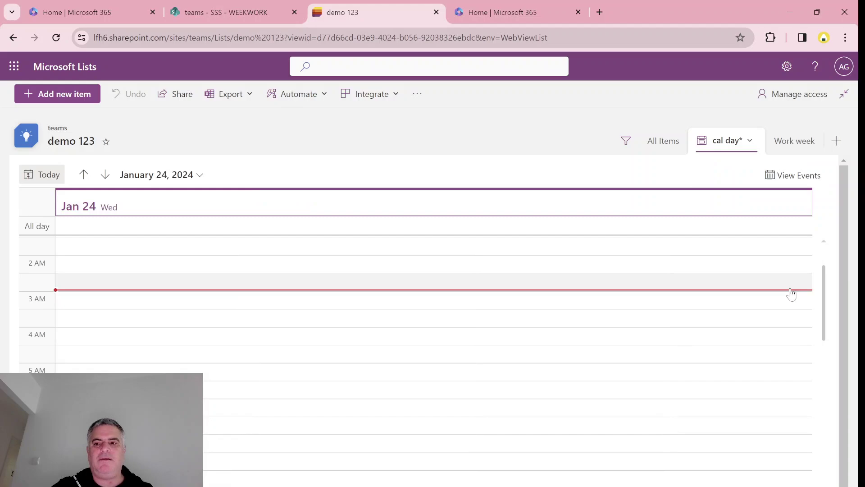
{"action": "left_click_drag", "start_coordinate": [827, 293], "coordinate": [821, 253]}
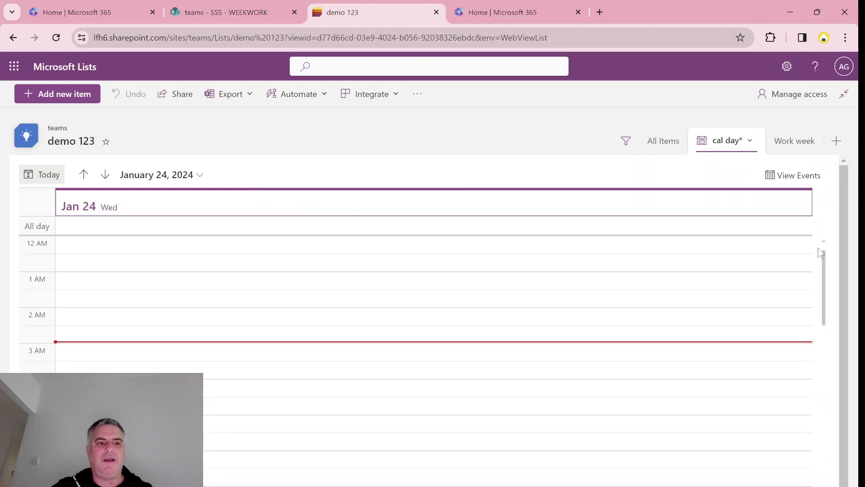